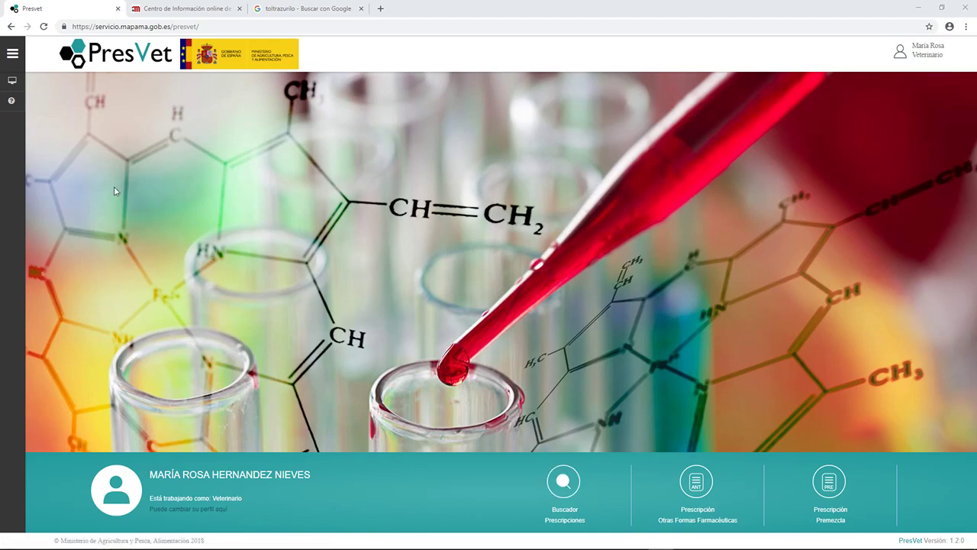
Open the search for registered prescriptions and set the prescription start date to 30/07/2018
mouse_move(12, 86)
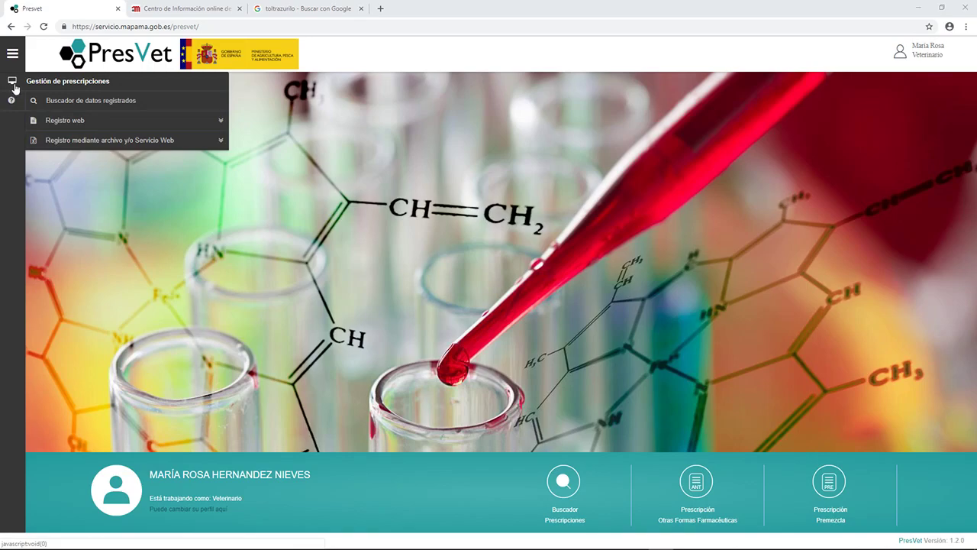
click(89, 104)
click(274, 152)
click(334, 163)
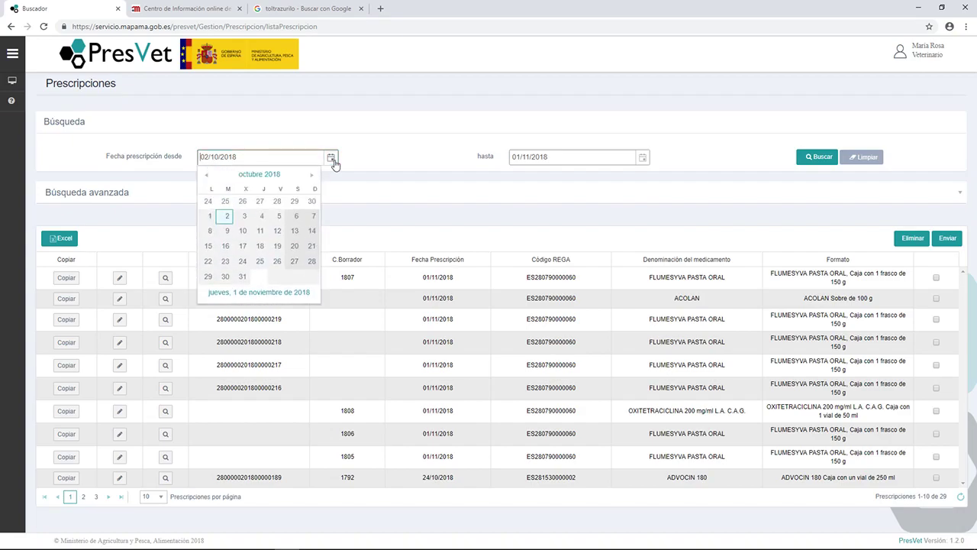
click(207, 176)
click(209, 178)
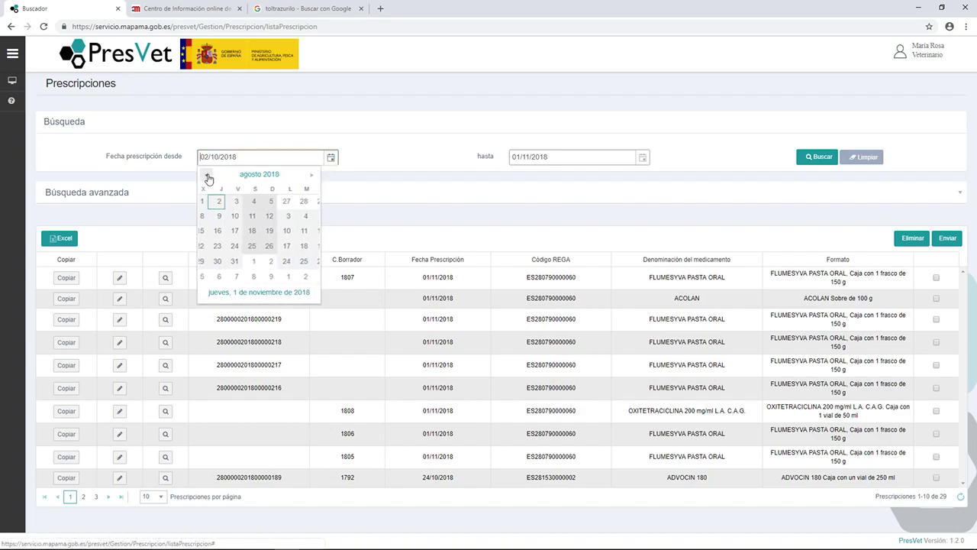
click(202, 202)
Keep 01/11/2018 as the end date and search for the prescriptions in that date range
click(634, 161)
click(642, 159)
click(641, 161)
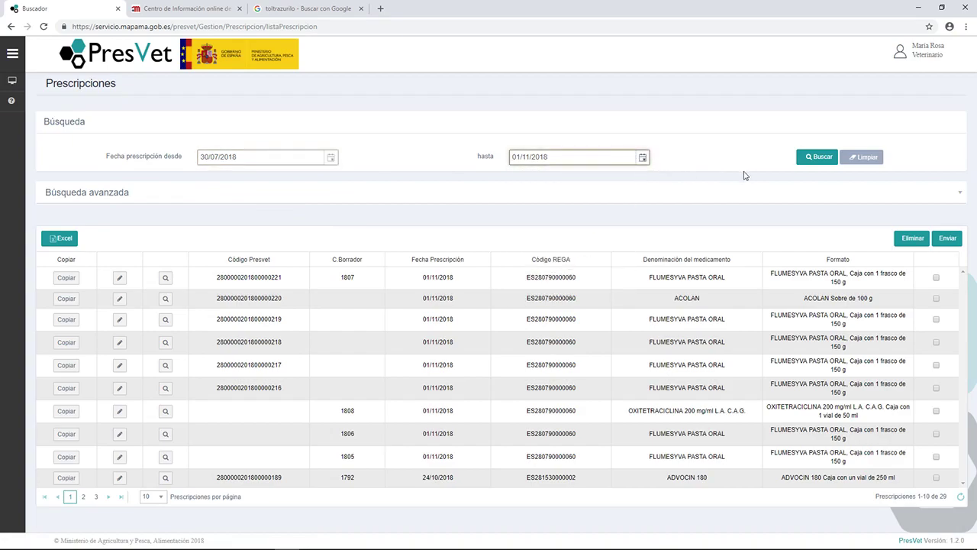
click(821, 159)
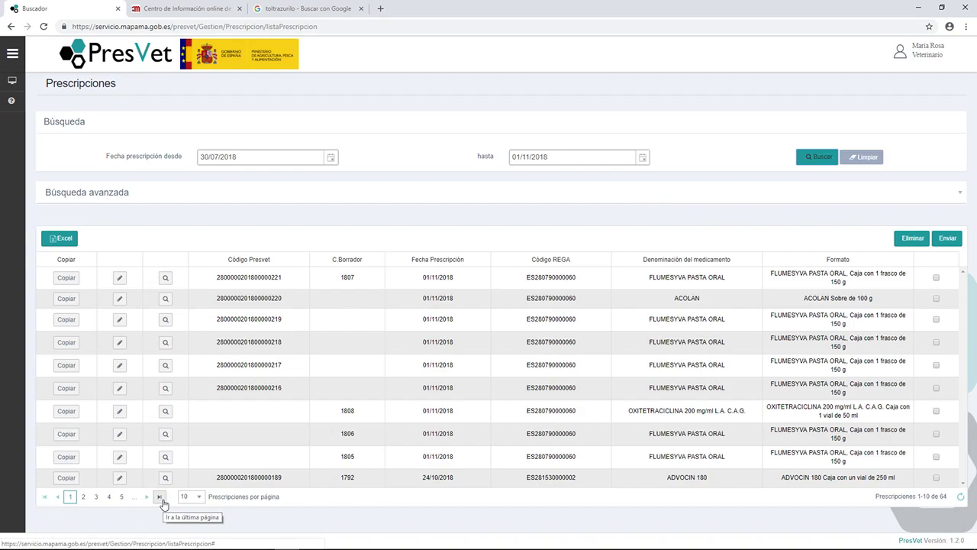
View the details of the first listed prescription, close them, and expand the advanced search options
click(167, 278)
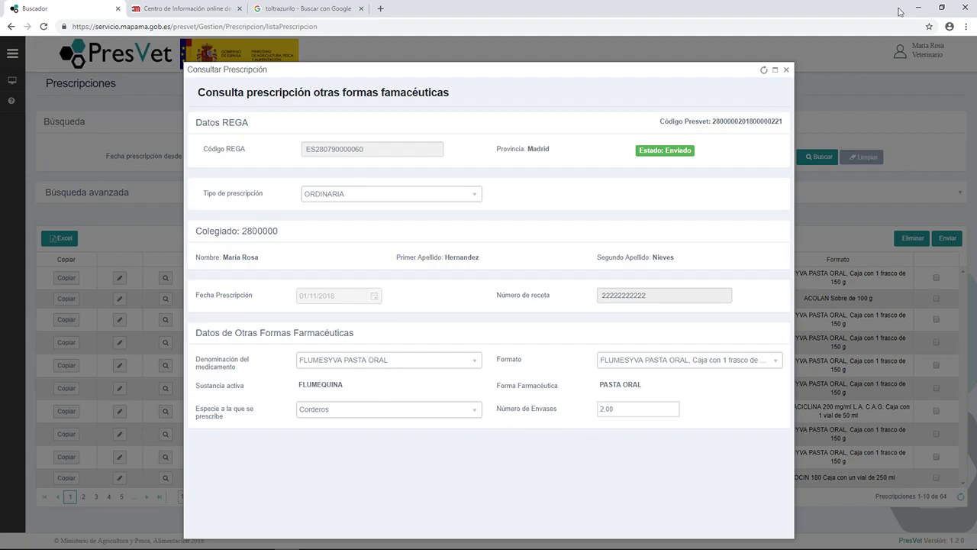
click(786, 71)
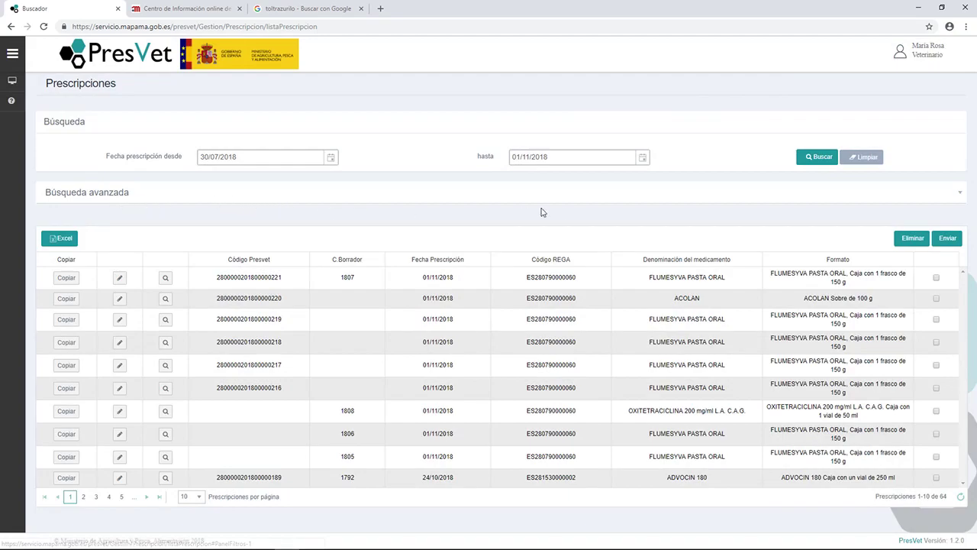
click(965, 193)
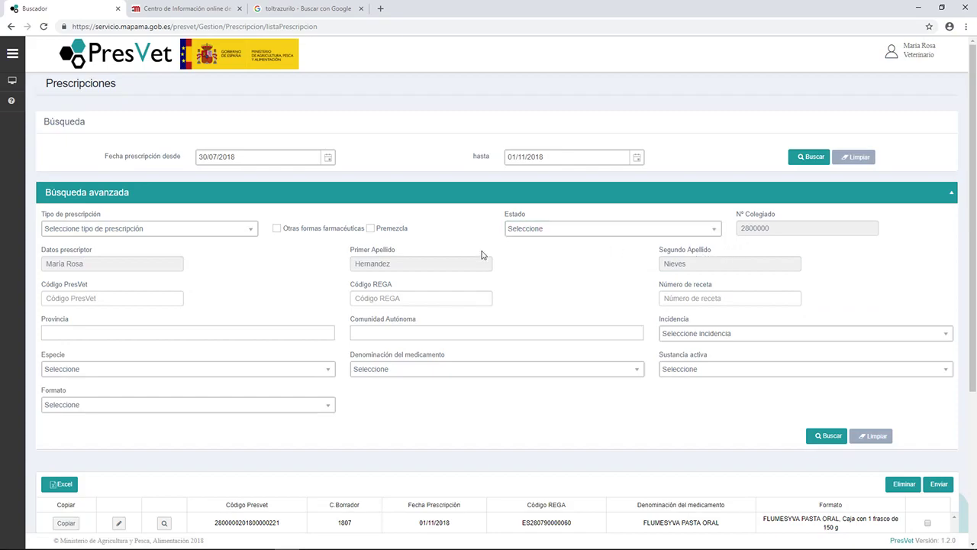
Set the advanced filters to prescription type EXCEPCIONAL, provinces Alicante/Alacant and Albacete, and species Aves
click(244, 230)
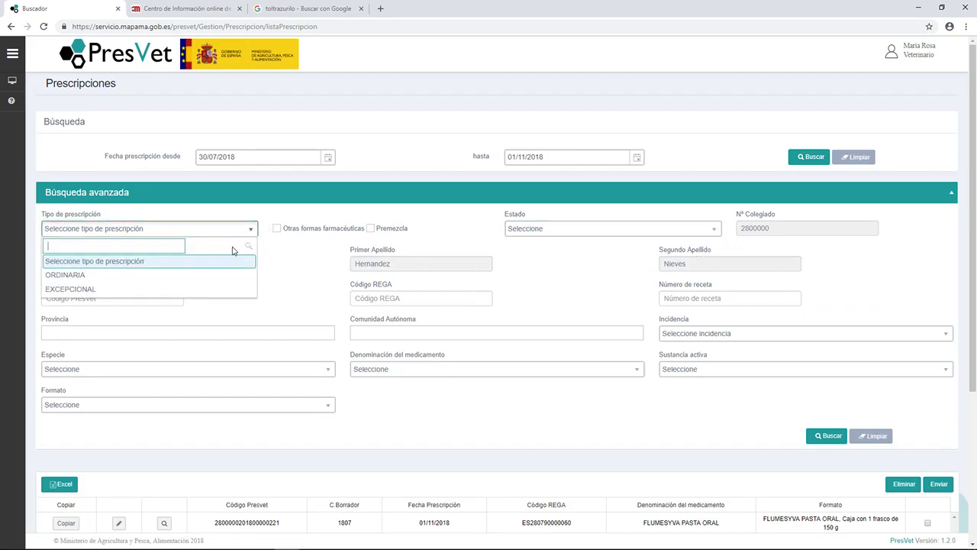
click(217, 291)
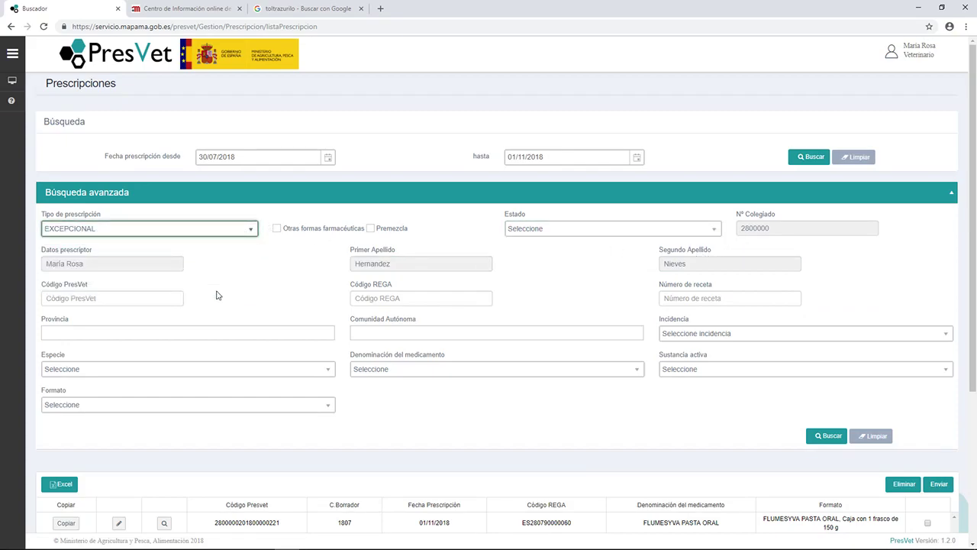
click(206, 338)
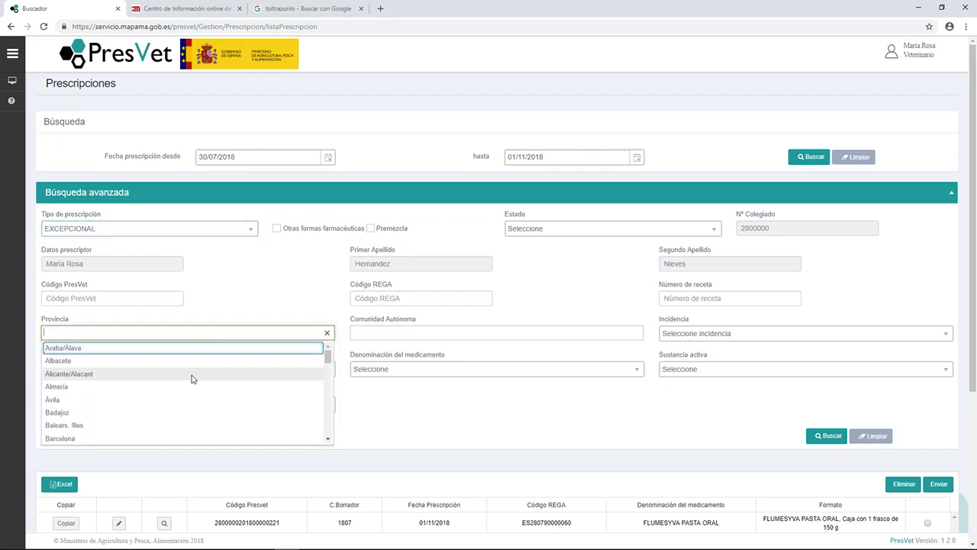
click(191, 374)
click(192, 339)
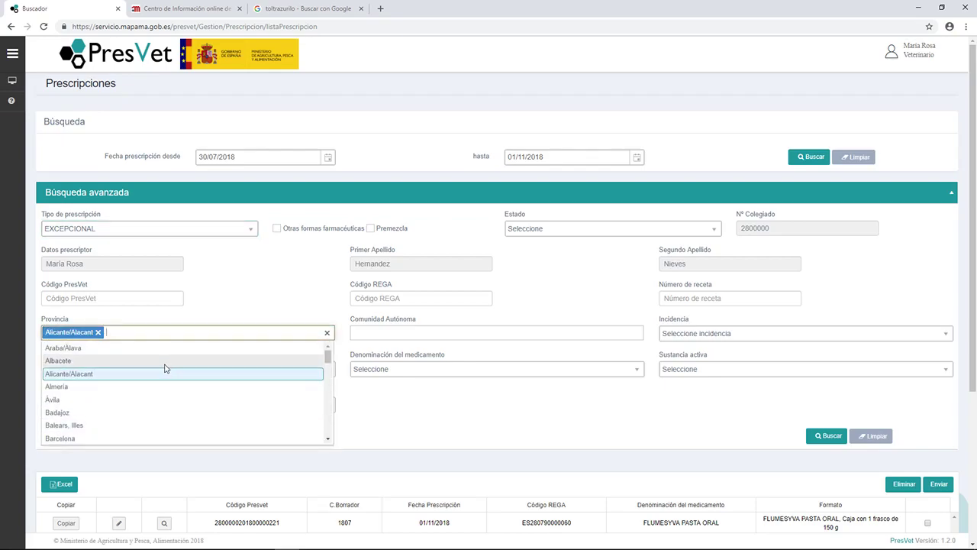
click(164, 363)
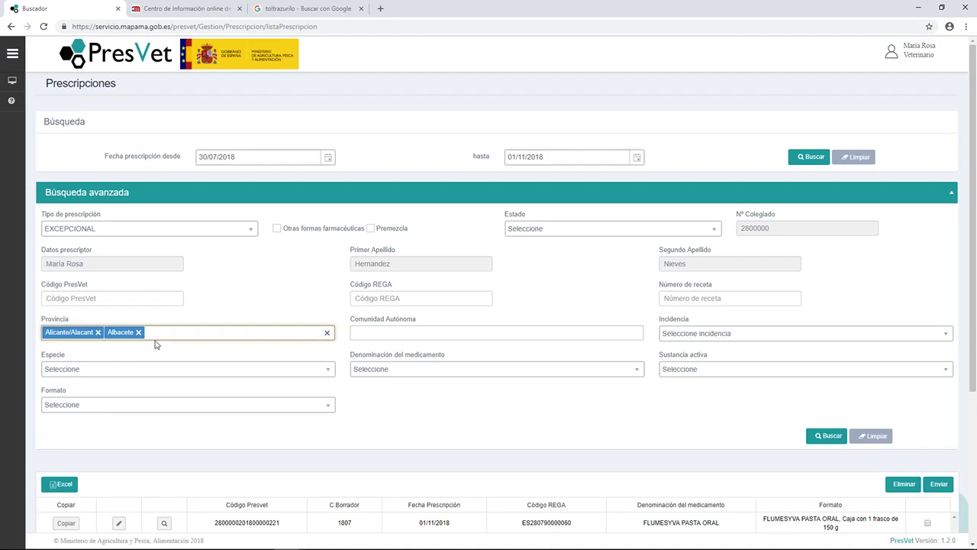
click(277, 371)
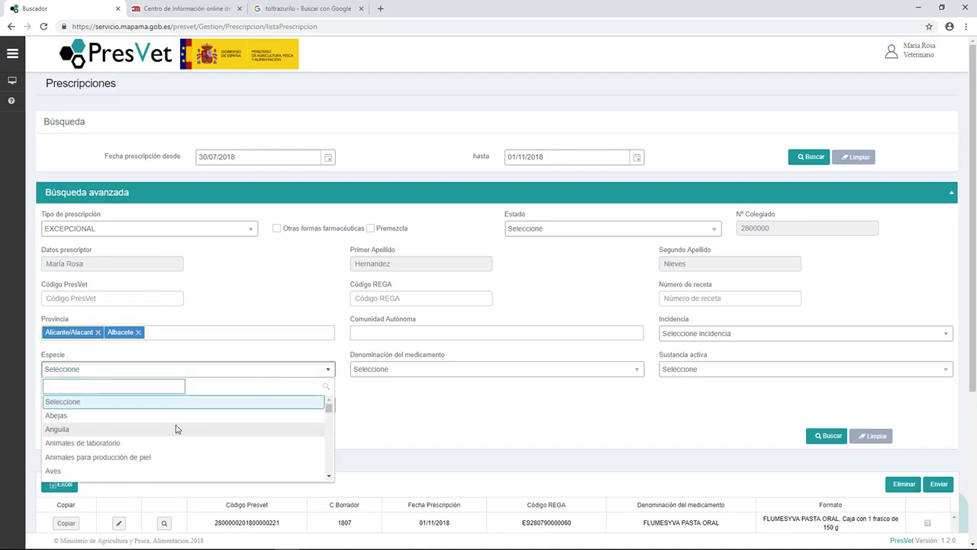
click(117, 470)
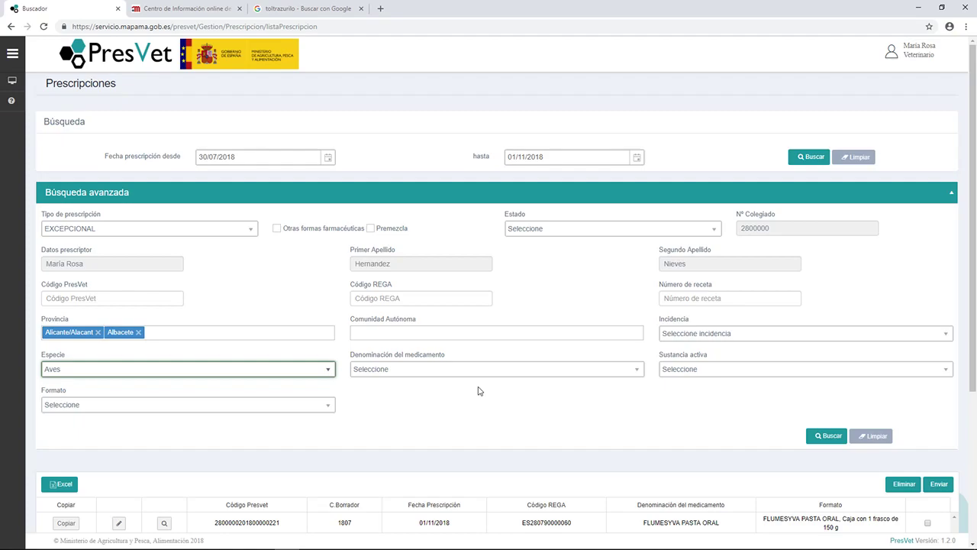
Clear all search filters and search for prescriptions with the species Porcino
click(873, 436)
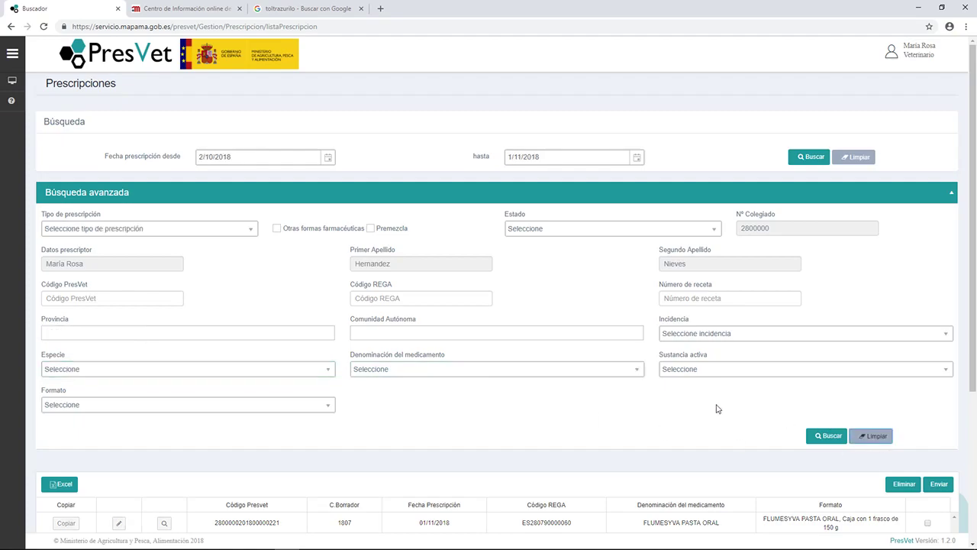
click(331, 369)
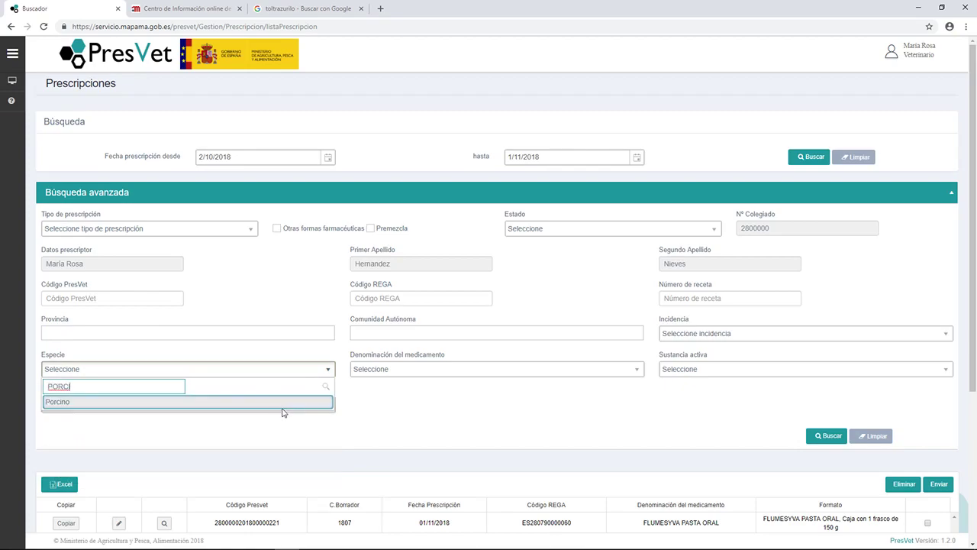
click(288, 409)
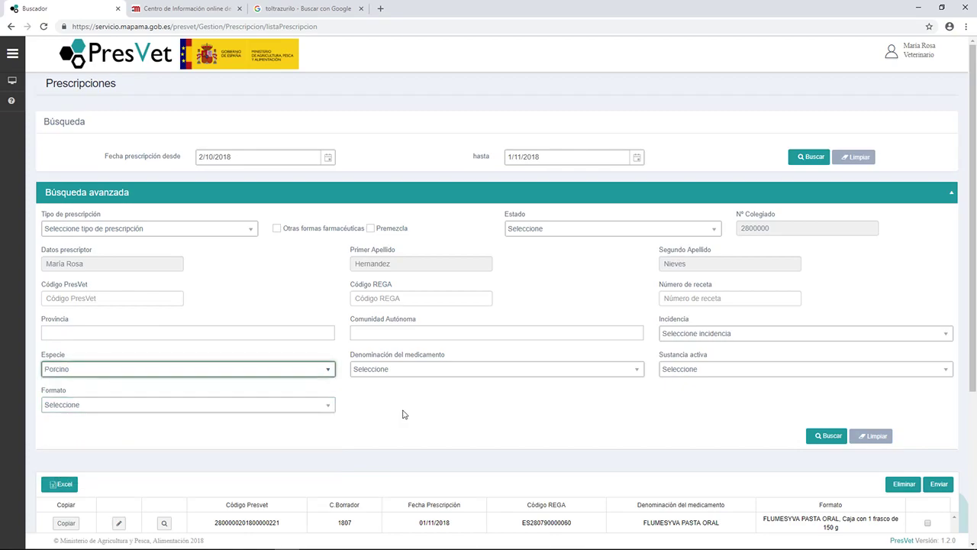
click(824, 436)
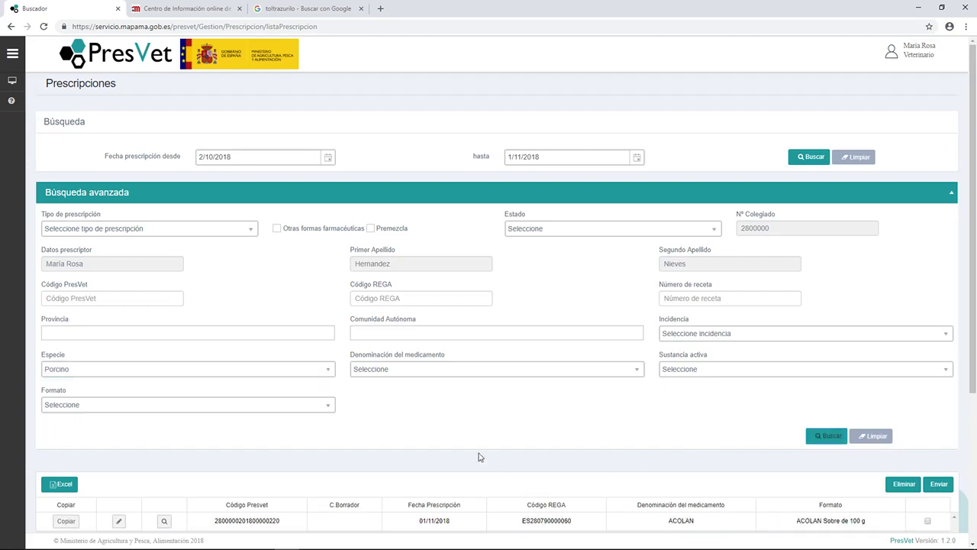
View the details of the ACOLAN prescription in the Porcino results and close them
scroll(386, 408, down, 1)
scroll(387, 409, down, 2)
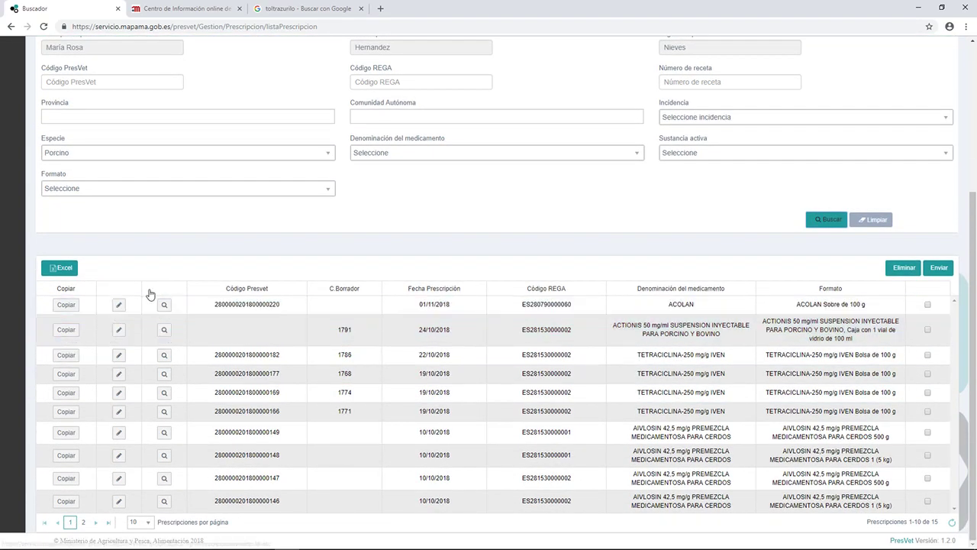
click(166, 305)
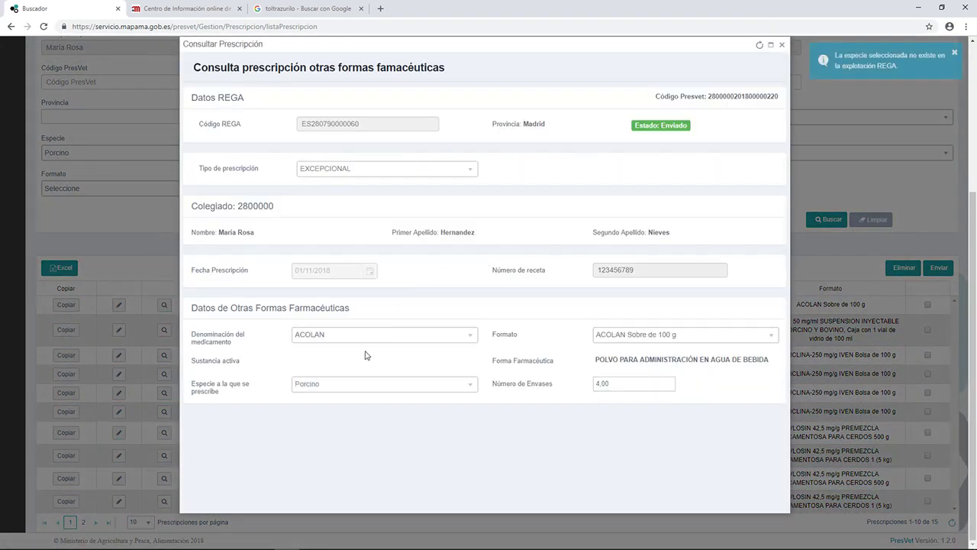
click(782, 44)
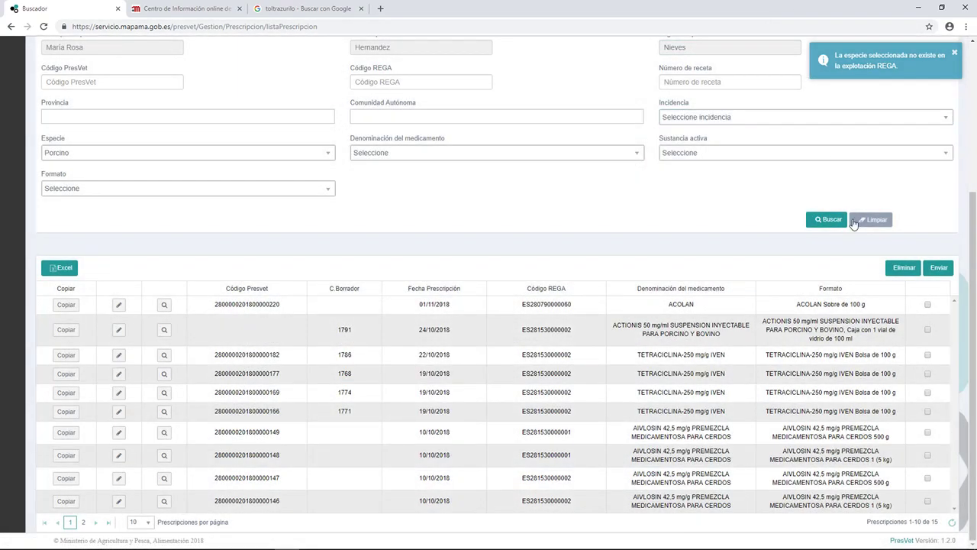
Clear the species filter and go back over the unfiltered prescription list
click(866, 220)
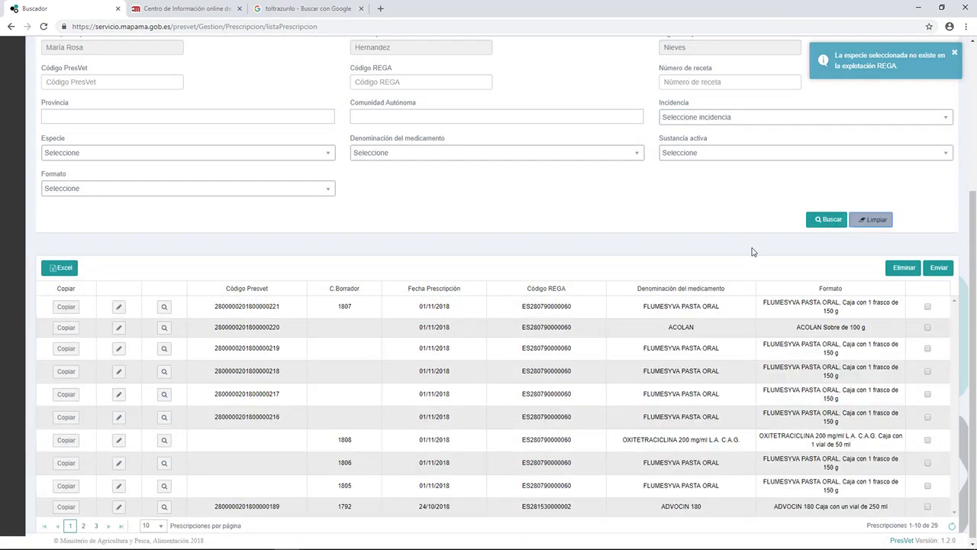
scroll(752, 250, up, 3)
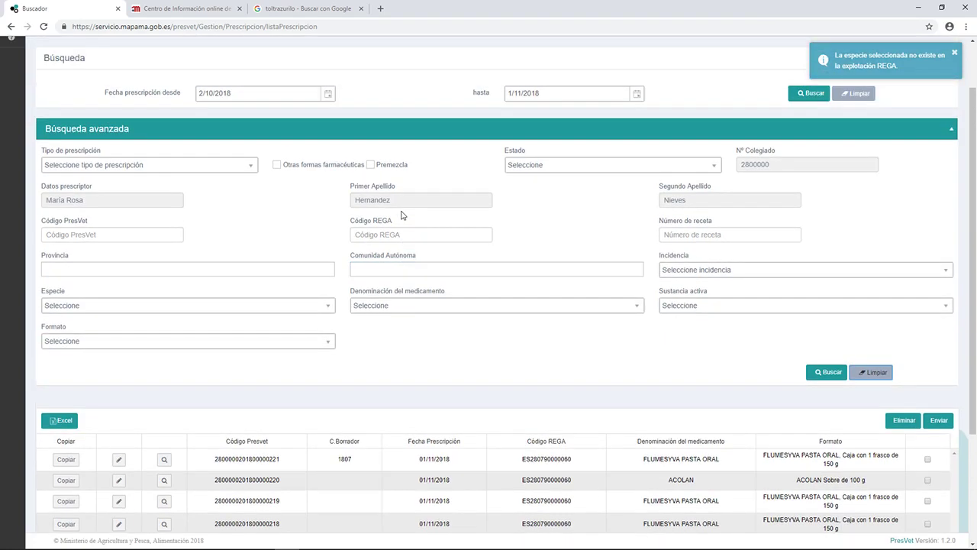
scroll(412, 229, down, 2)
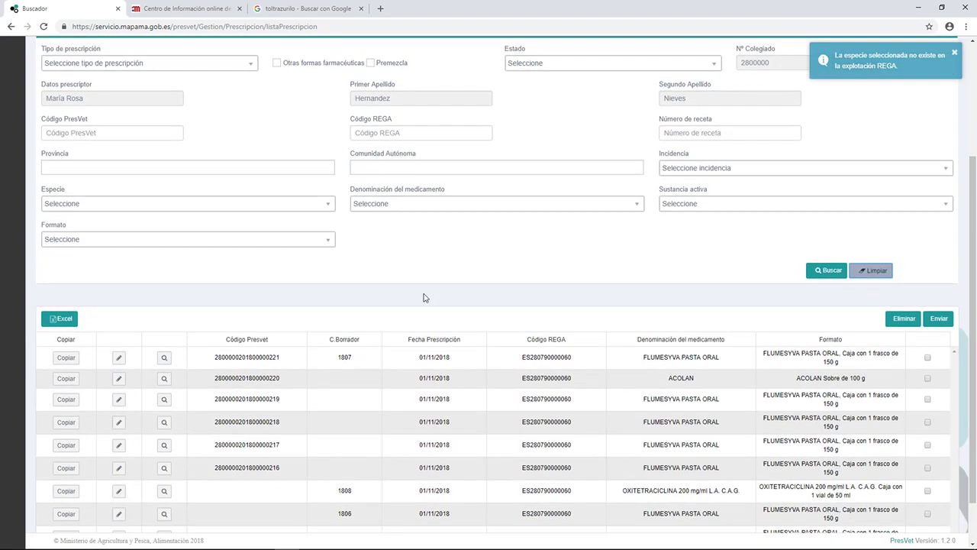
scroll(424, 298, down, 1)
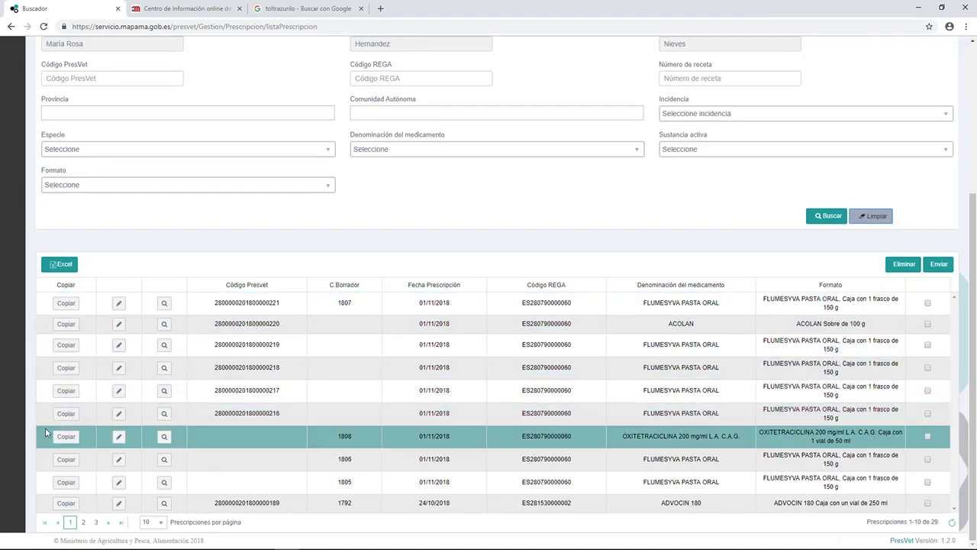
Open the sent FLUMESYVA PASTA ORAL prescription directly above the OXITETRACICLINA draft for editing and delete it
click(119, 414)
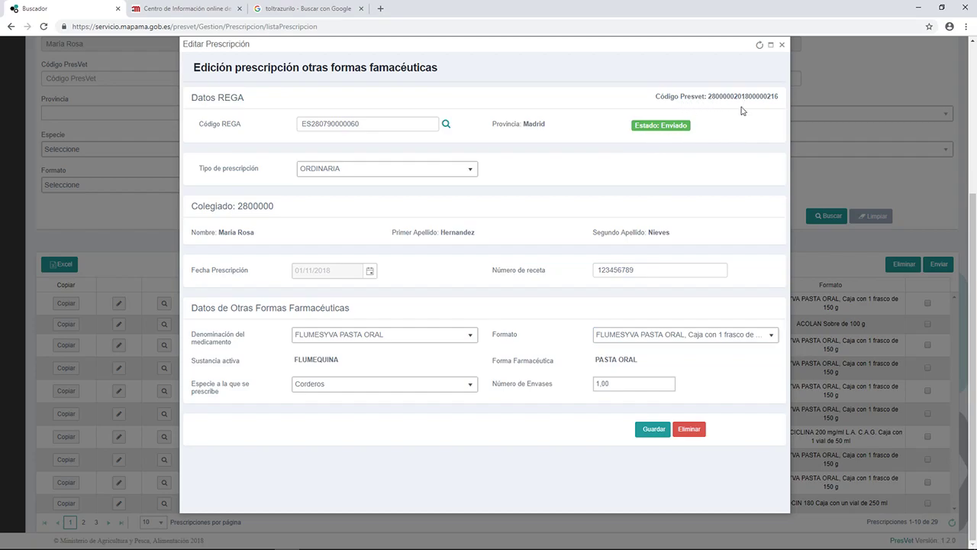
click(682, 267)
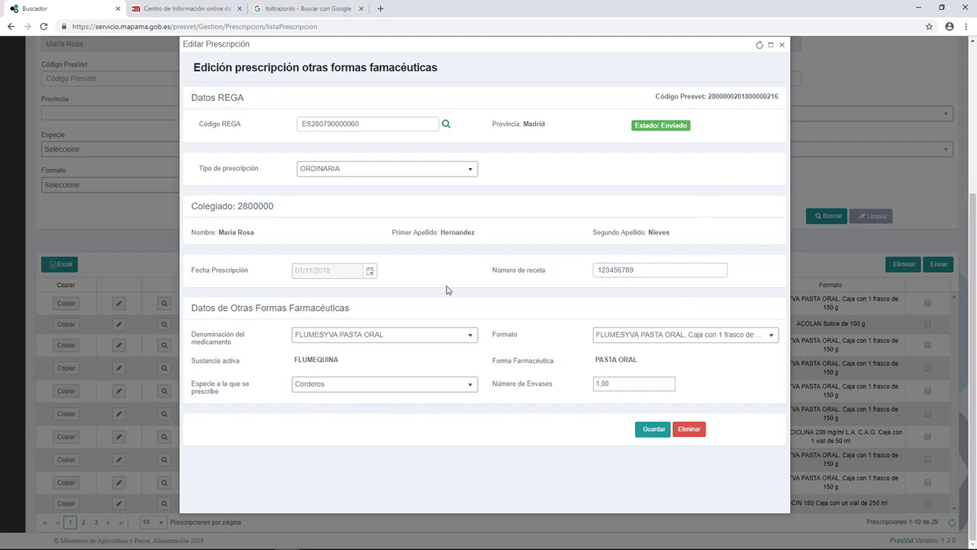
click(690, 430)
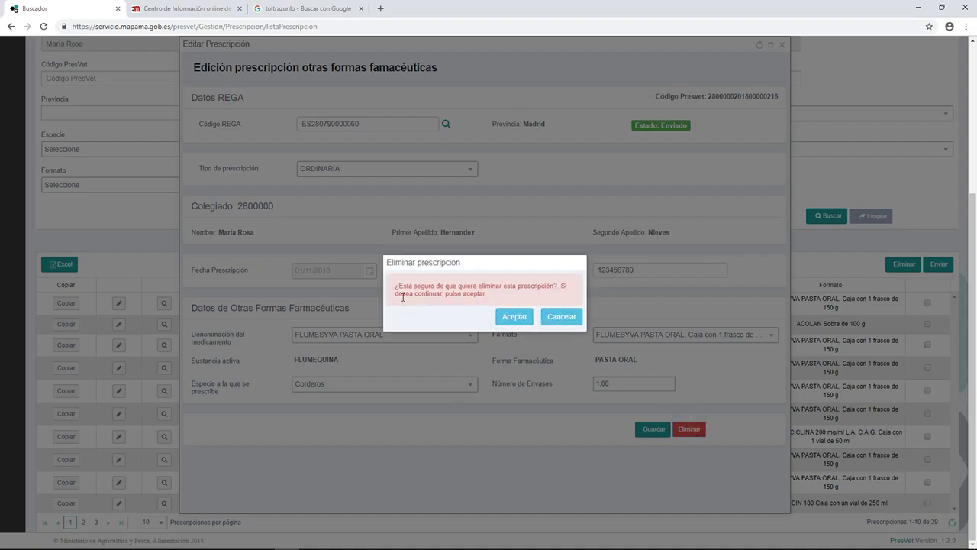
click(514, 319)
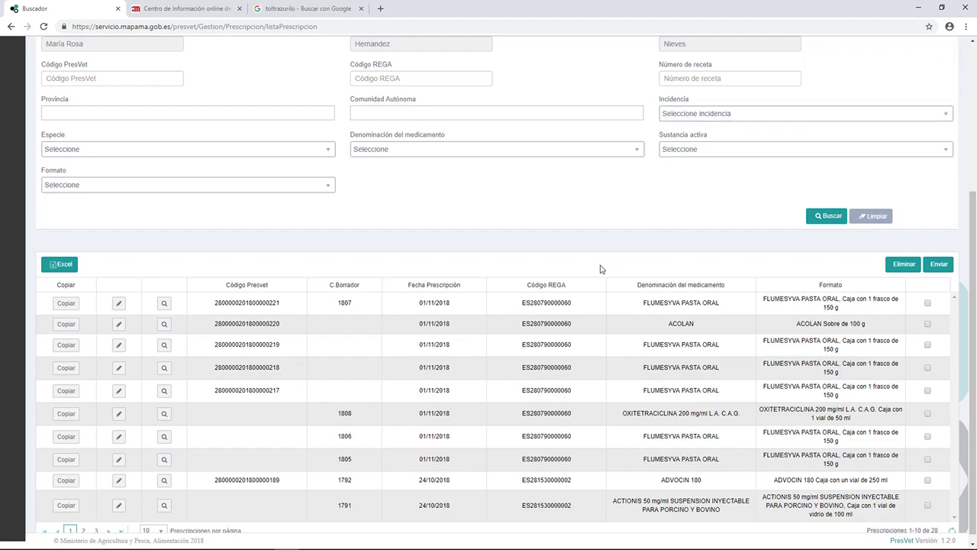
click(555, 301)
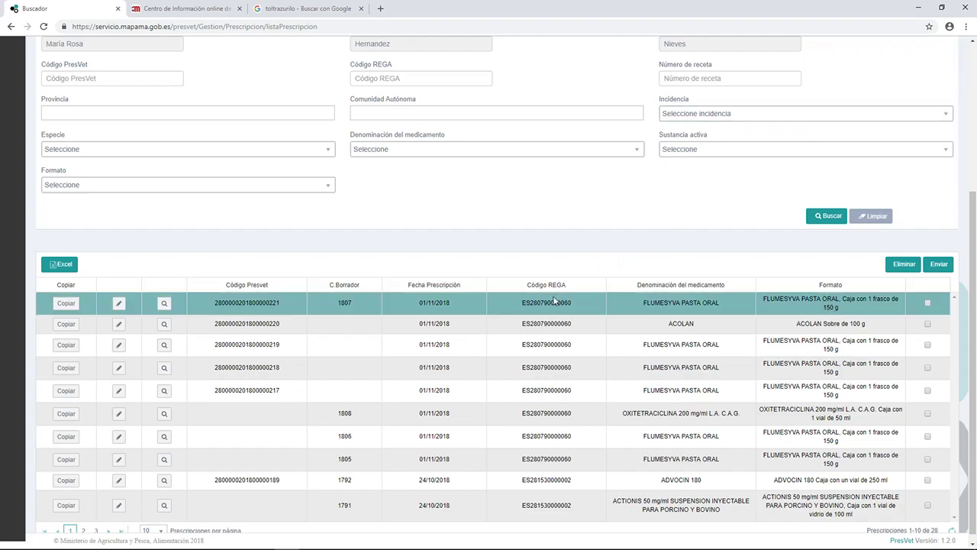
Edit the OXITETRACICLINA 200 mg/ml draft, changing the medicine to FLUMESYVA PASTA ORAL and the format to its box with 1 bottle
click(117, 415)
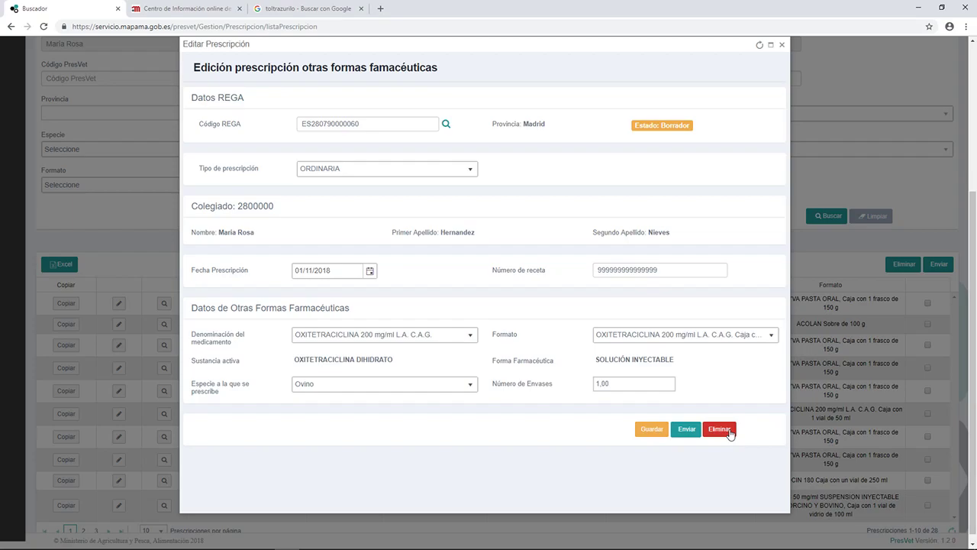
click(471, 336)
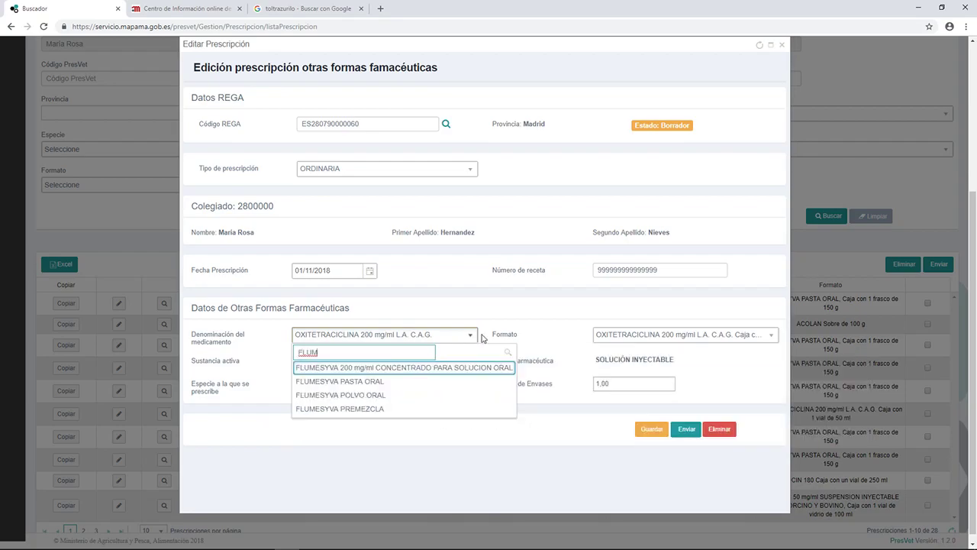
click(466, 381)
click(628, 341)
click(634, 358)
Set the draft's prescribed species to Corderos and the number of packages to 3
click(456, 386)
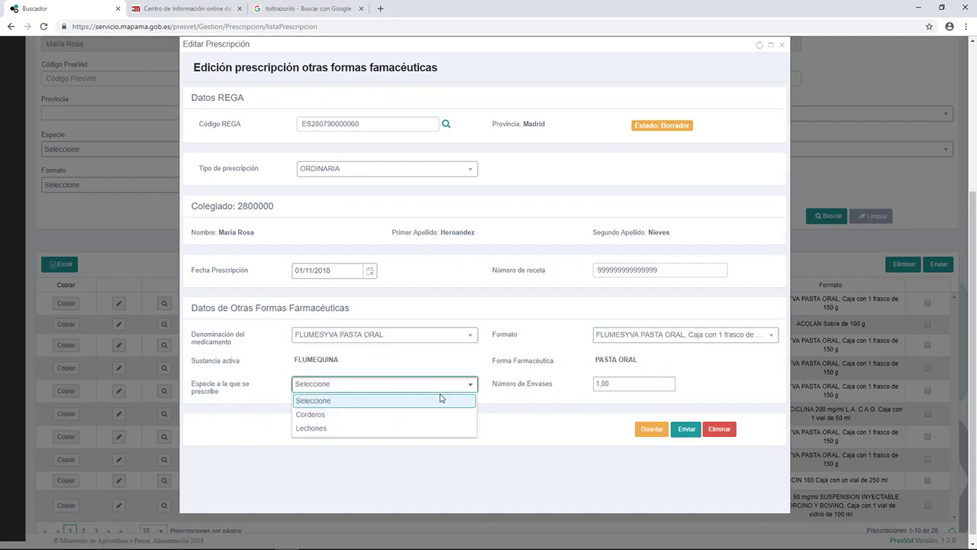
click(382, 416)
click(628, 387)
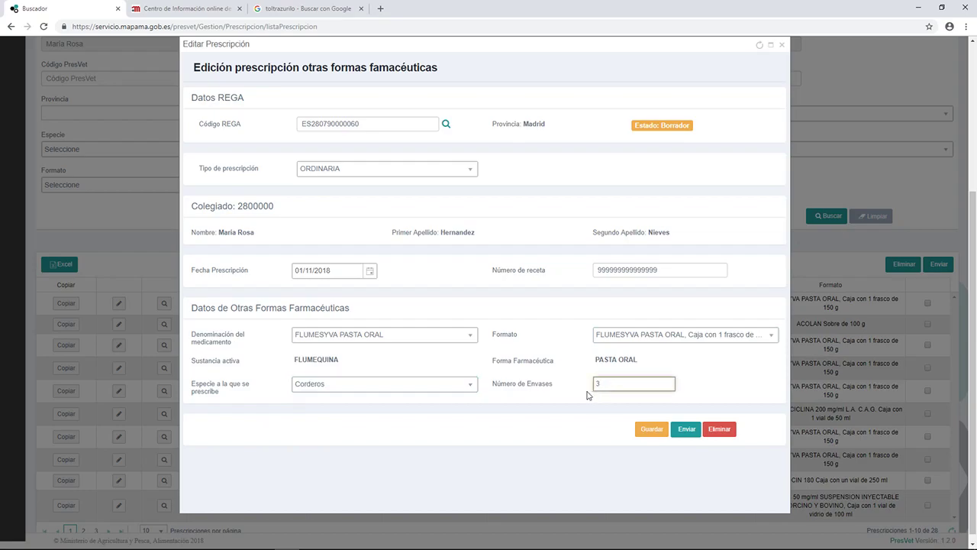
Save the edited FLUMESYVA PASTA ORAL draft, reopen it for editing and send the prescription
click(652, 432)
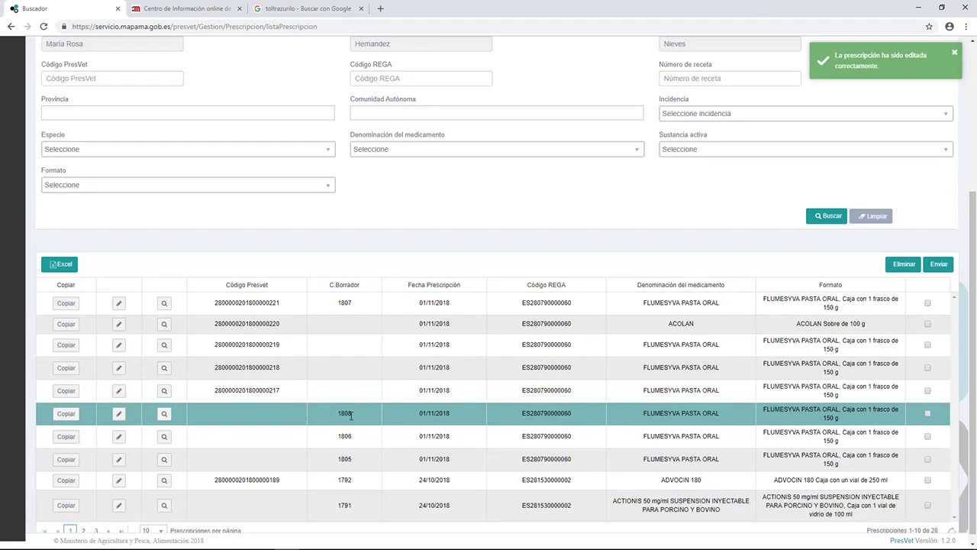
click(119, 414)
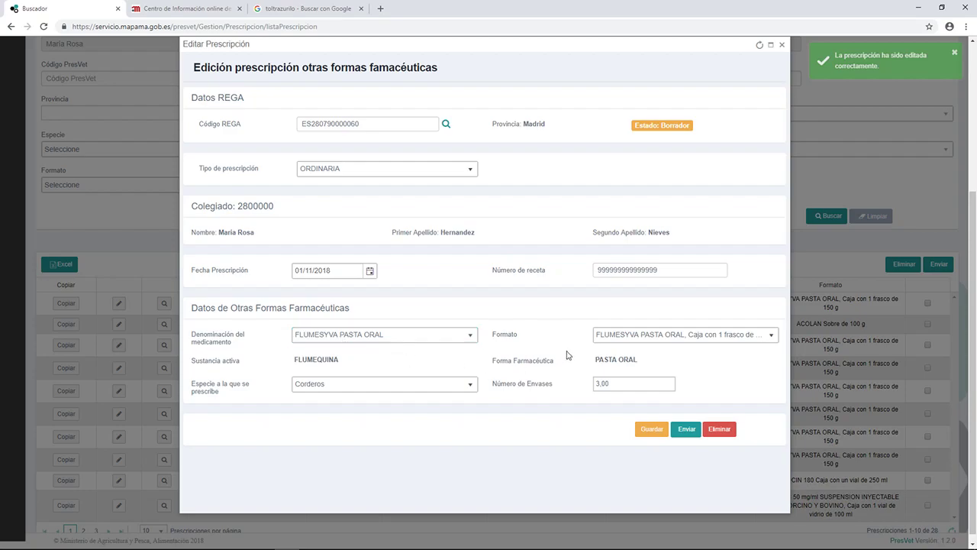
click(684, 431)
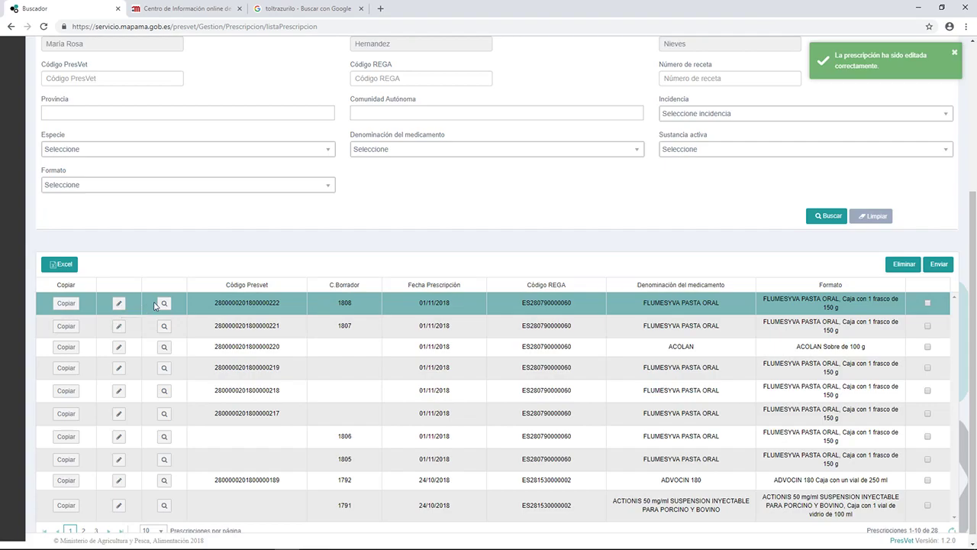
Open the newly sent FLUMESYVA PASTA ORAL prescription in the edit form, review its details and close it without changes
click(117, 303)
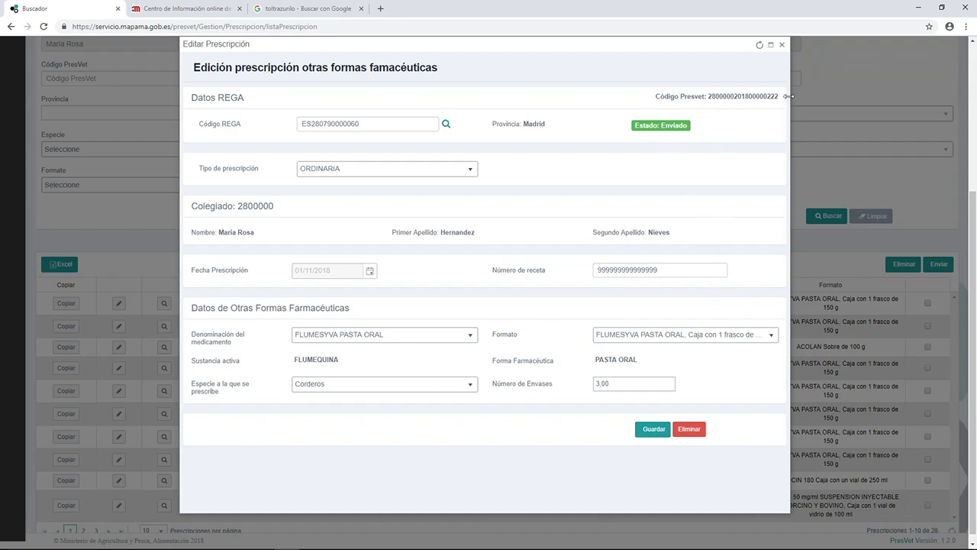
click(674, 383)
click(696, 382)
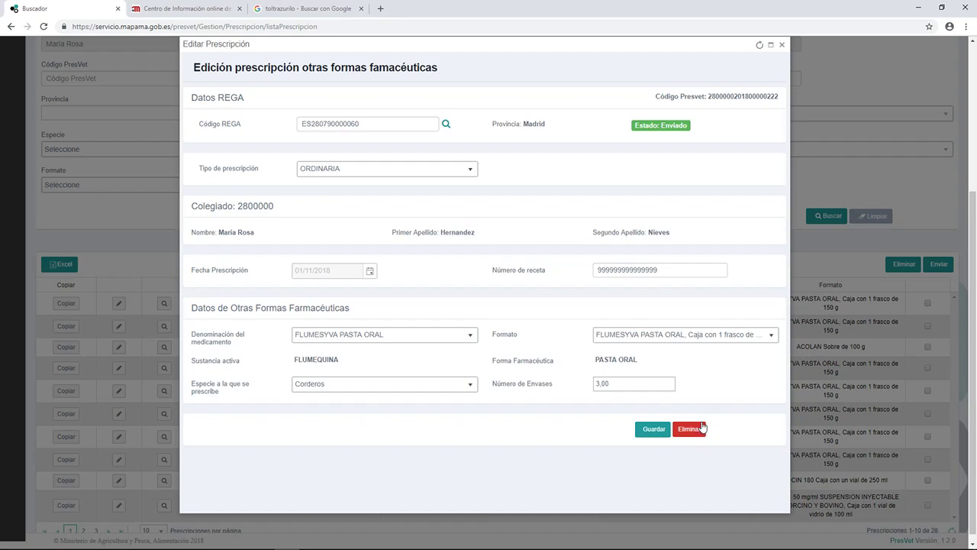
click(782, 45)
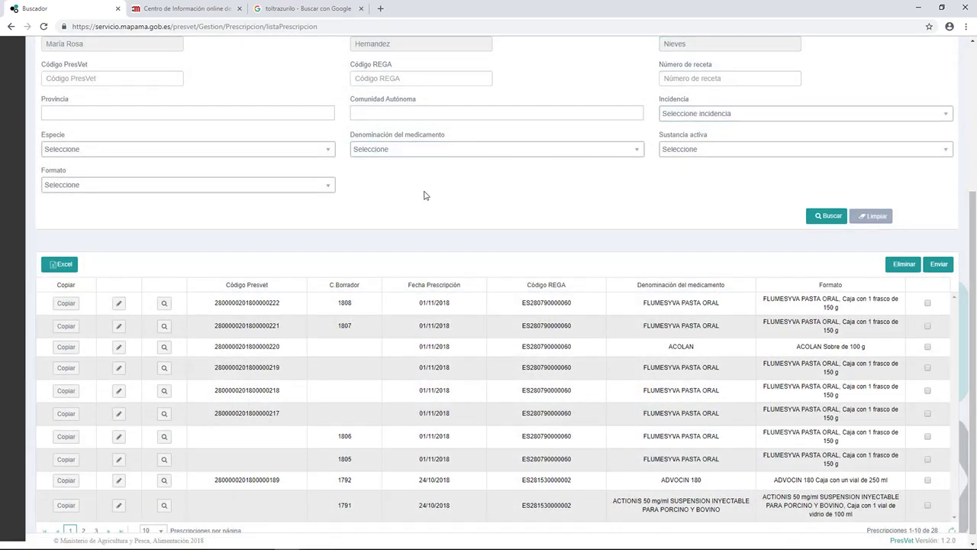
Export the prescription list to an Excel file and switch to Excel to view the exported prescriptions
scroll(391, 186, up, 3)
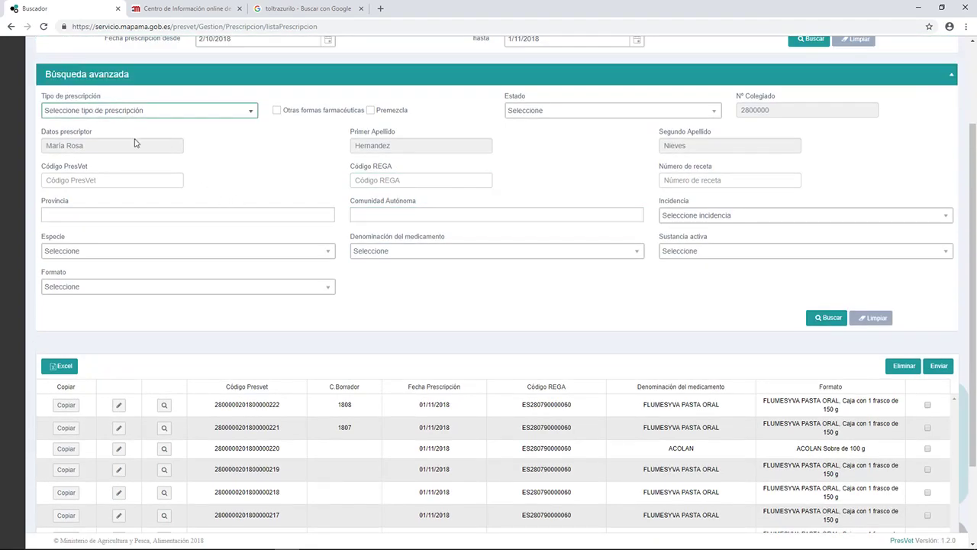
scroll(73, 405, down, 2)
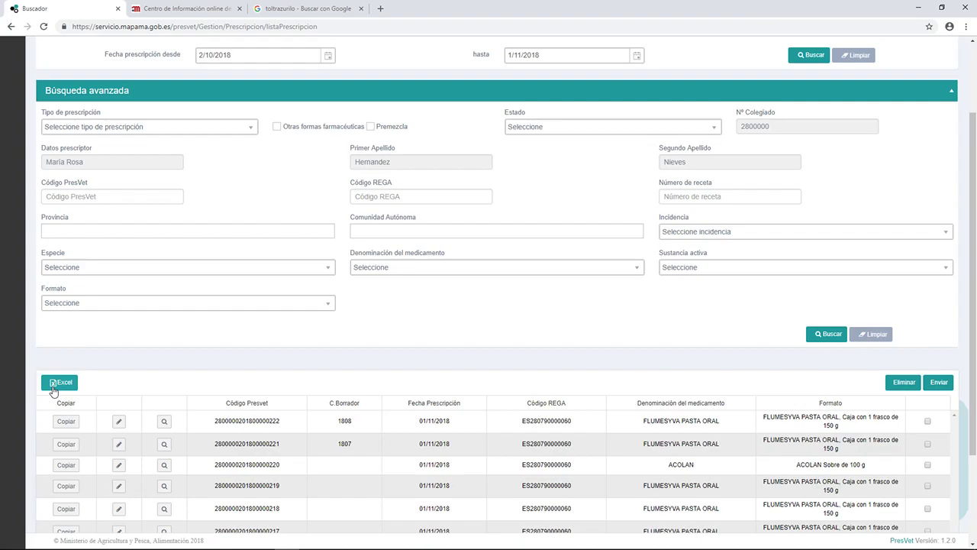
click(53, 388)
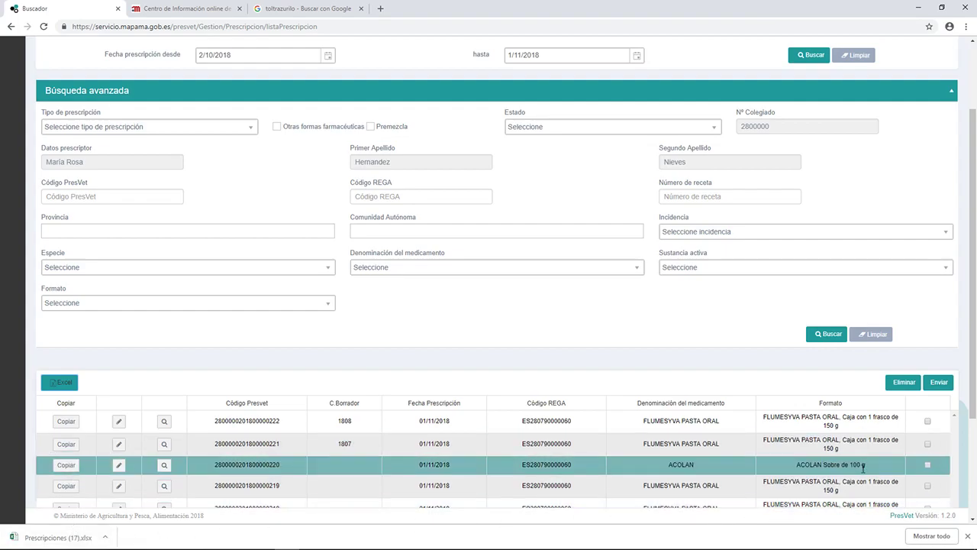
click(716, 542)
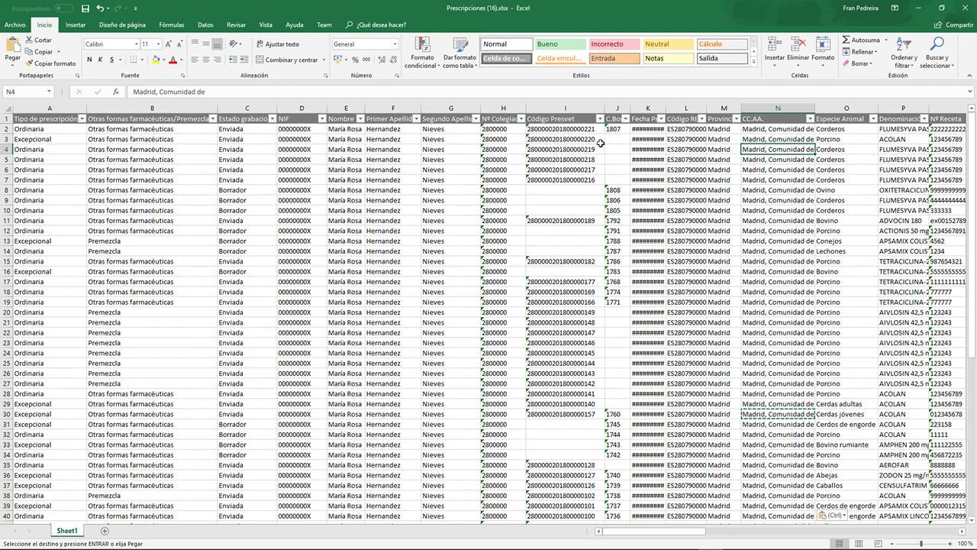
Widen the Código REGA and Denominación del medicamento columns of the exported sheet so their contents are easier to read
drag(706, 108, 748, 104)
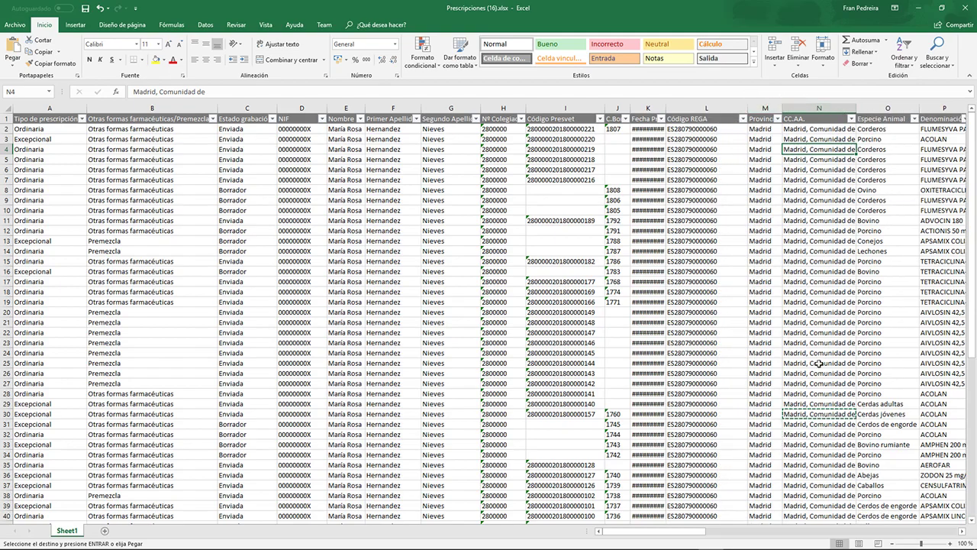
drag(669, 533, 729, 536)
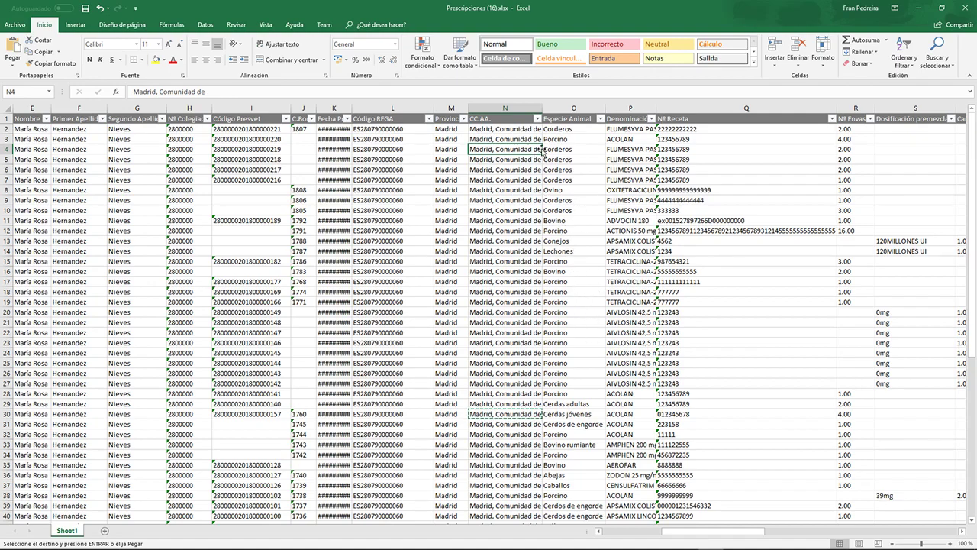
drag(655, 107, 689, 101)
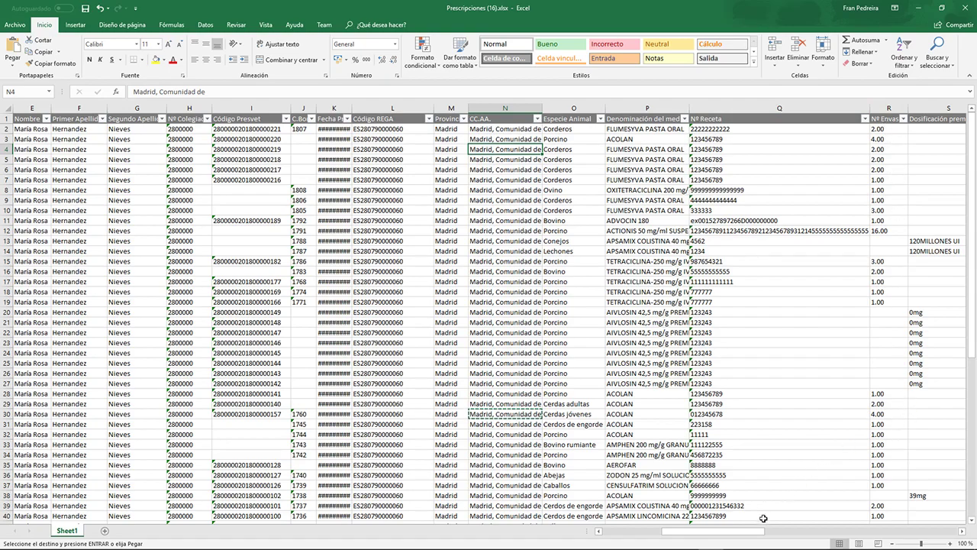
Widen the Formato column and bring the Incidencias column at the end of the sheet fully into view
drag(758, 533, 816, 533)
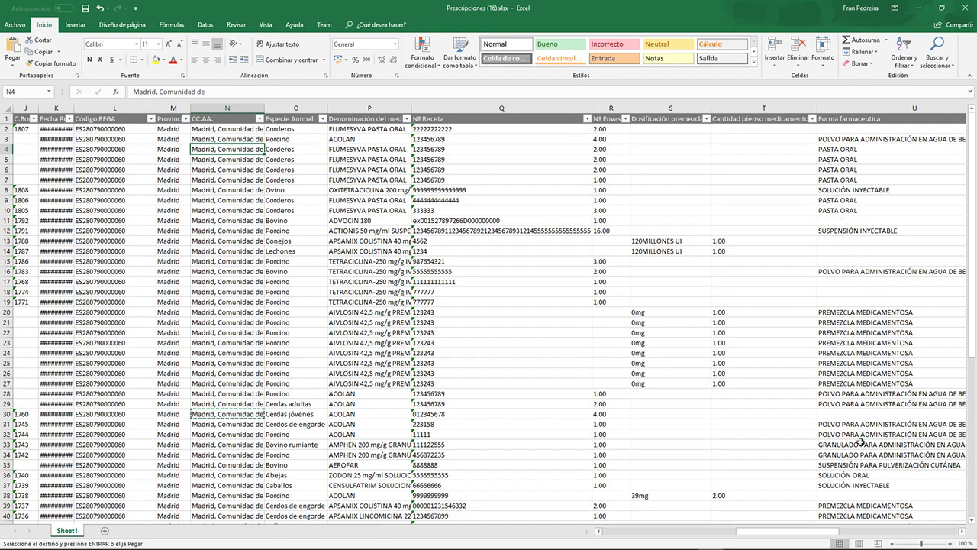
drag(825, 530, 923, 516)
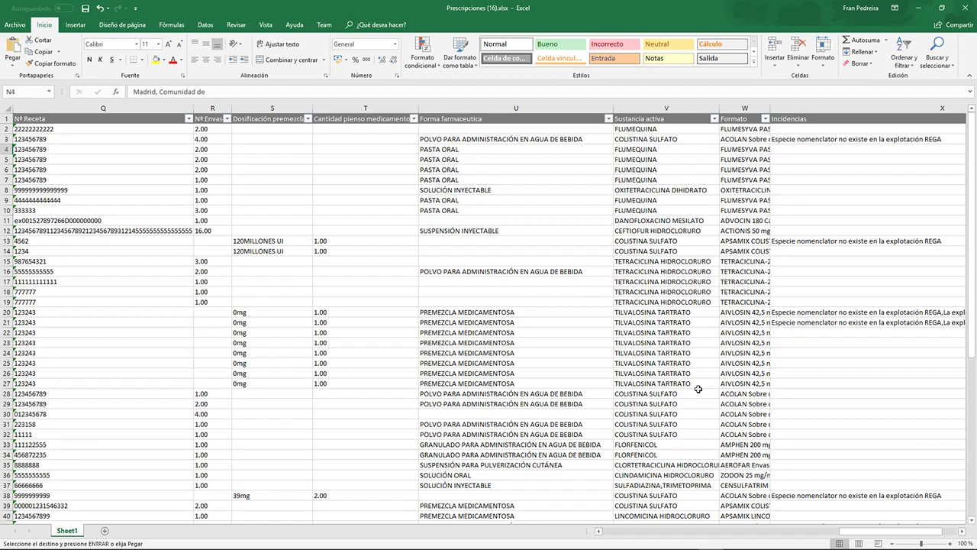
drag(770, 106, 817, 107)
drag(895, 531, 910, 531)
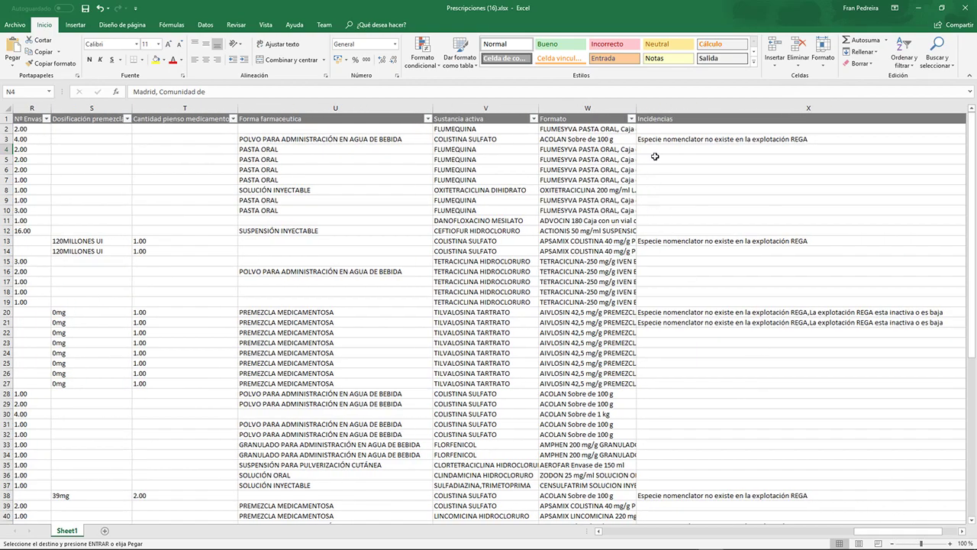